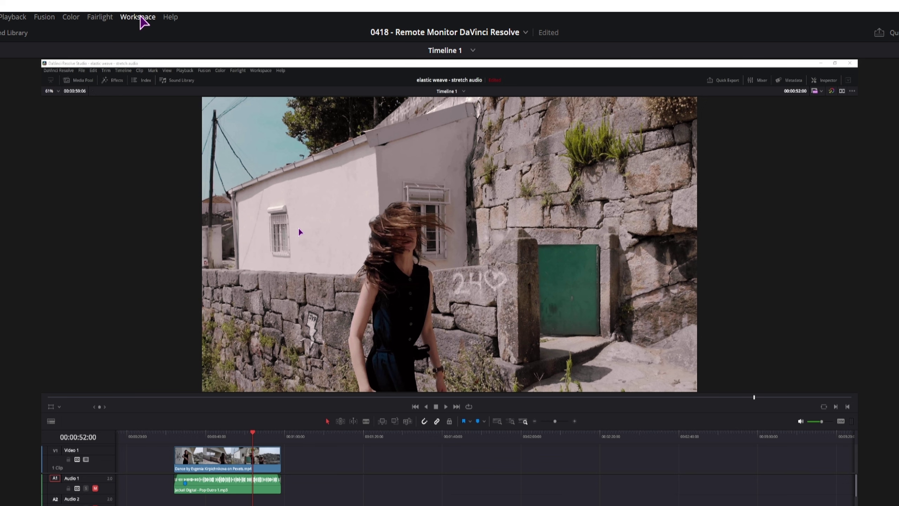
- Open the Remote Monitor session settings from the Workspace menu
left_click(243, 11)
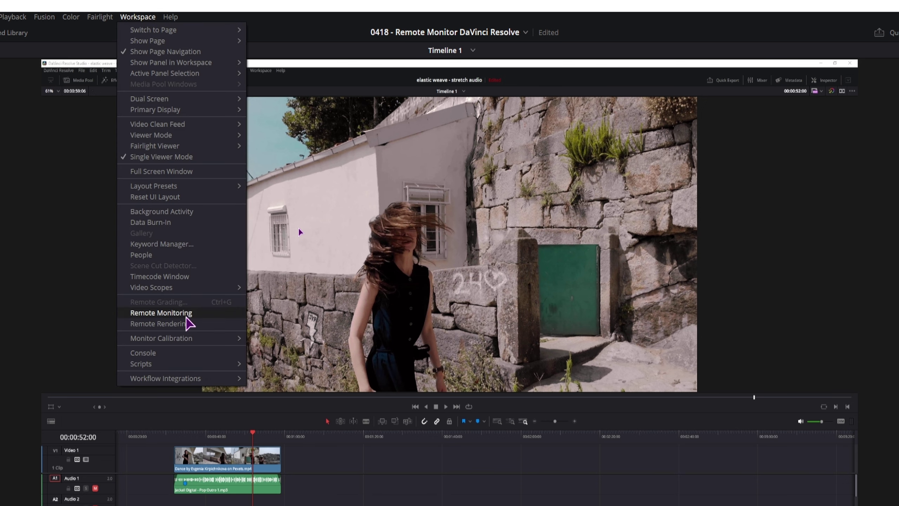
left_click(202, 312)
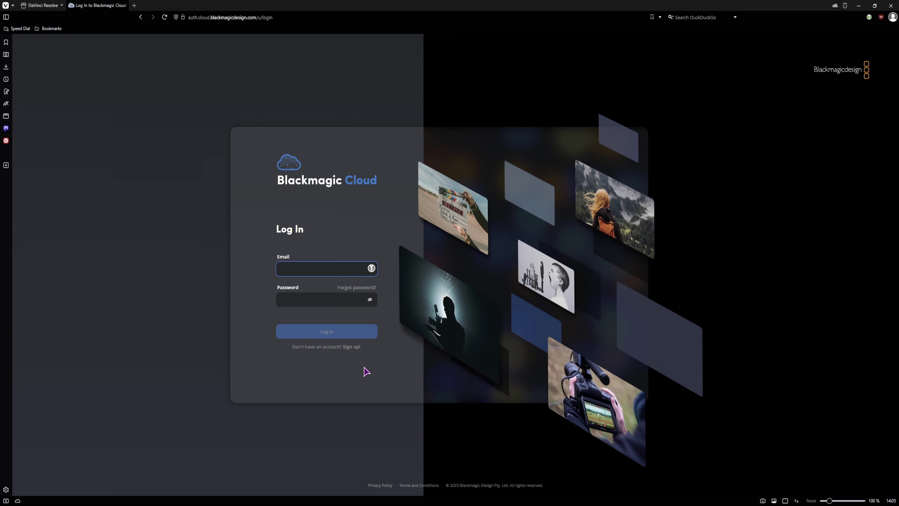
- Switch from the Blackmagic Cloud login page to the Create Account sign-up form
left_click(353, 346)
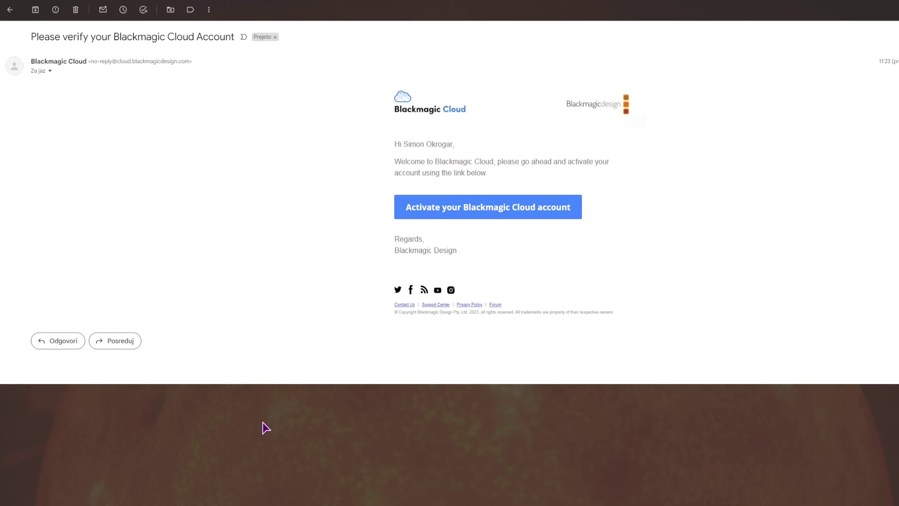
- Activate the new Blackmagic Cloud account from the Gmail verification email
left_click(409, 212)
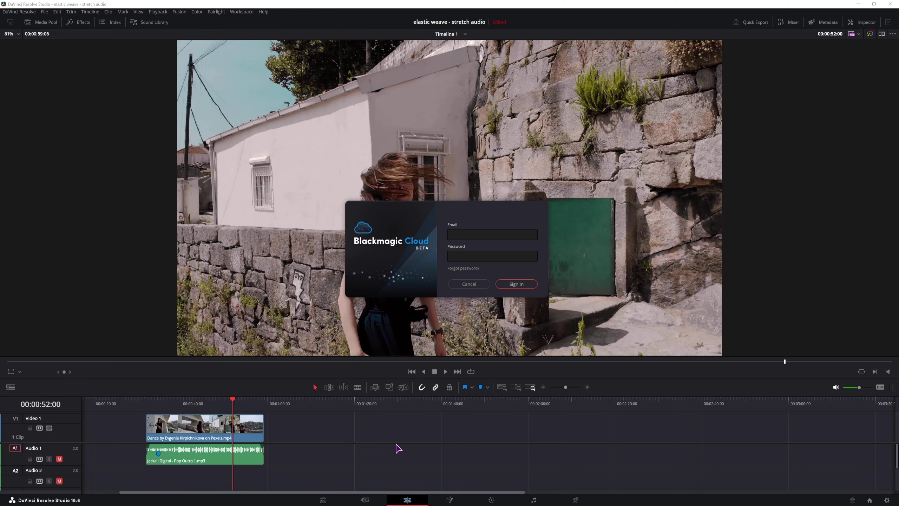
- Sign in to Blackmagic Cloud in Resolve with the new account's email and password
left_click(475, 234)
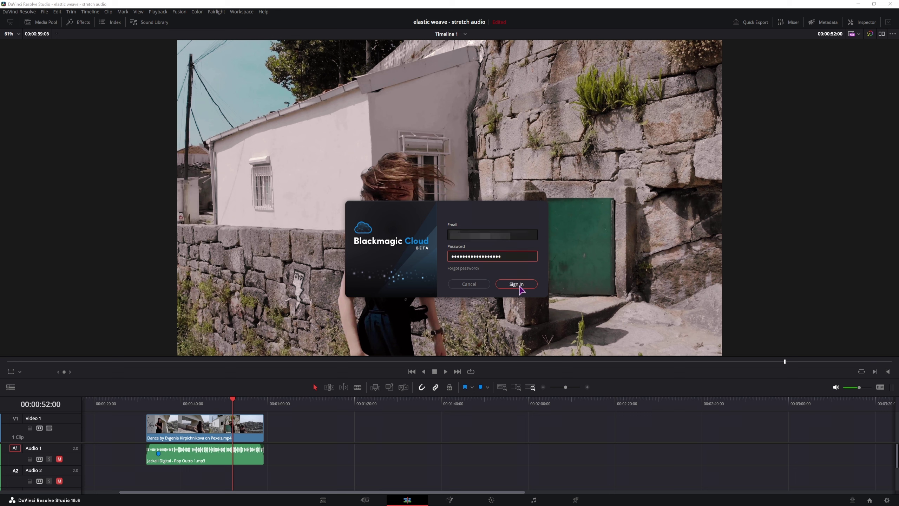
left_click(518, 286)
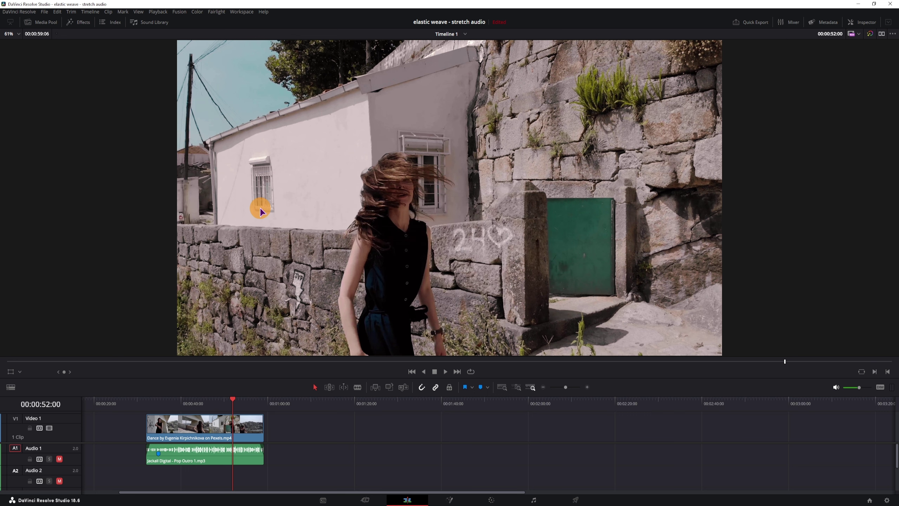
left_click(242, 12)
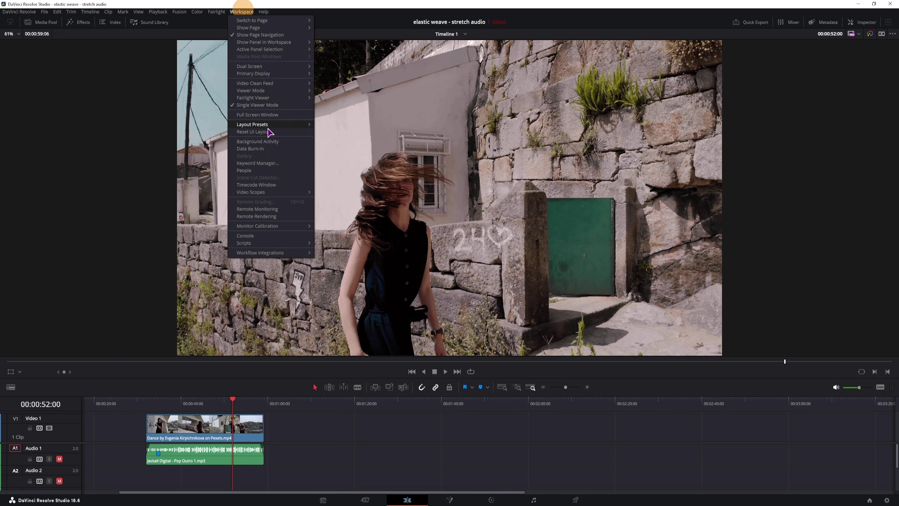
- Keep H.264 4:2:0 8-Bit as the Remote Monitor codec and lower the bitrate from 10 Mbps
left_click(268, 211)
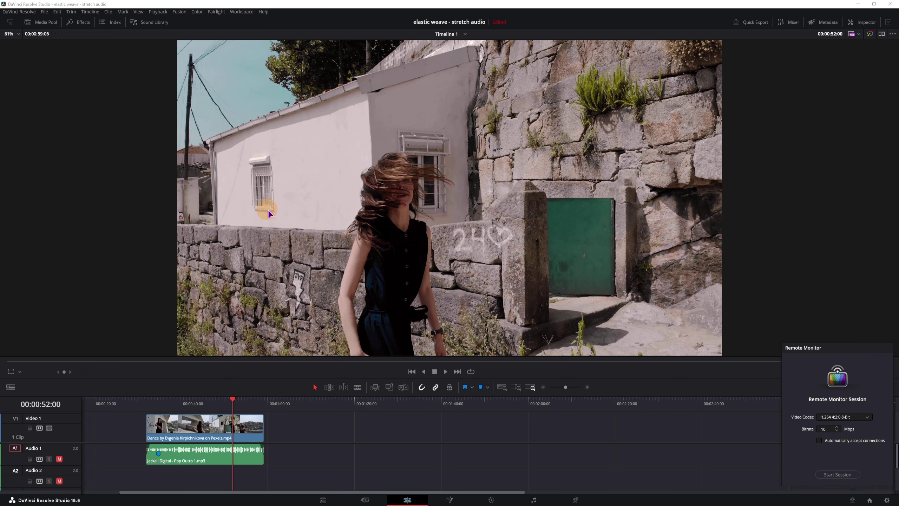
left_click(805, 420)
left_click(868, 418)
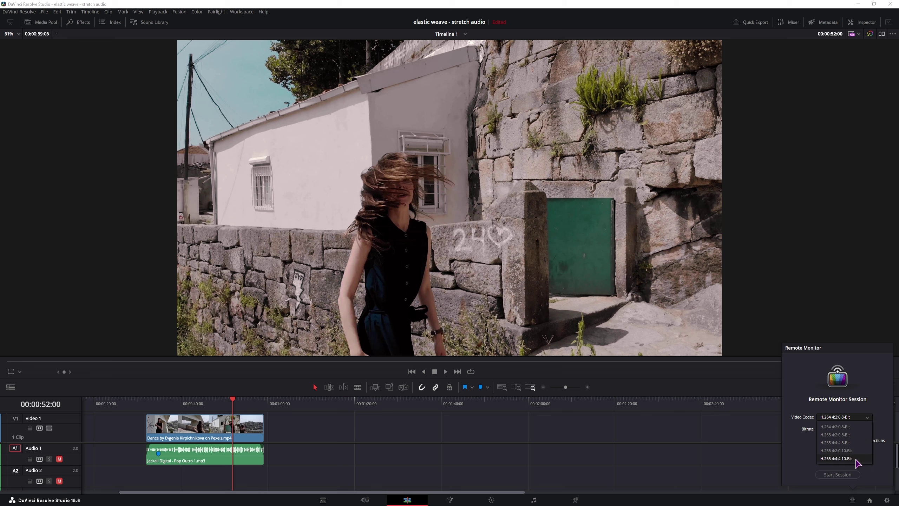
left_click(849, 427)
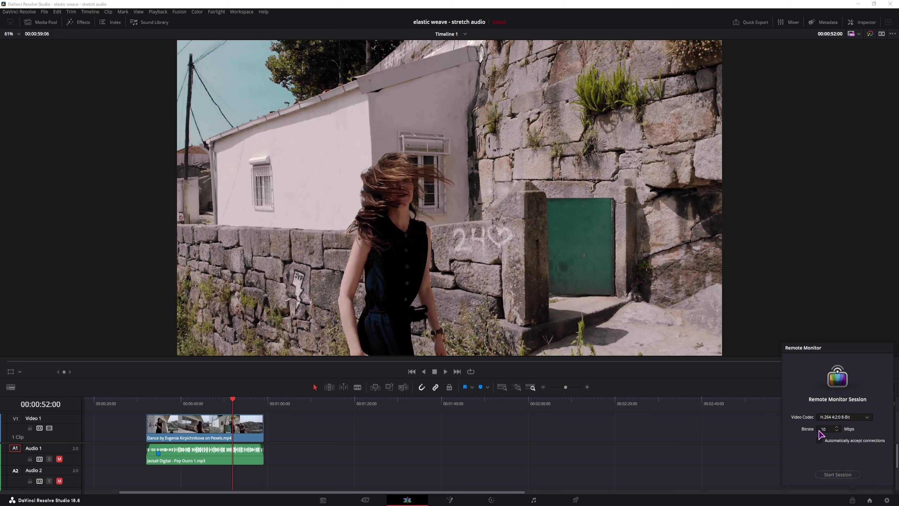
left_click(837, 430)
left_click(837, 431)
left_click(837, 430)
left_click(837, 430)
left_click(837, 431)
- Turn on automatic connection acceptance, start the session, and copy its session code
left_click(819, 441)
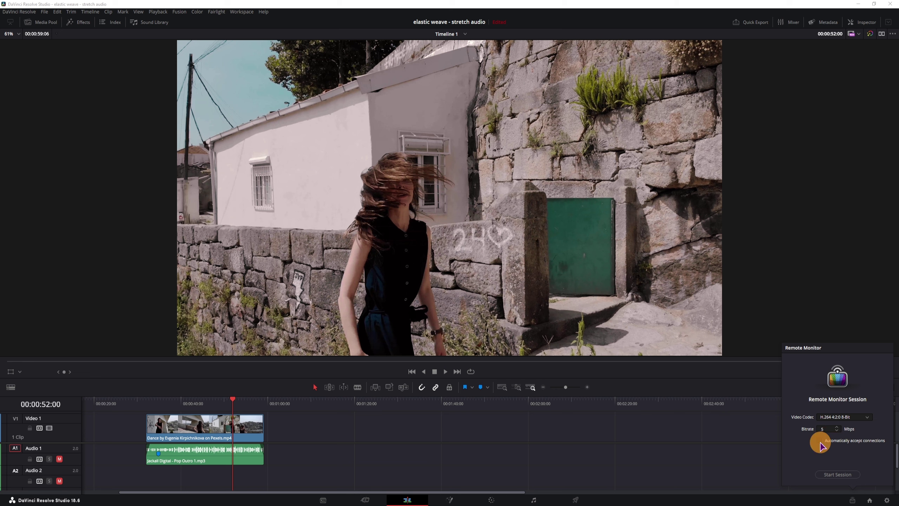
left_click(845, 476)
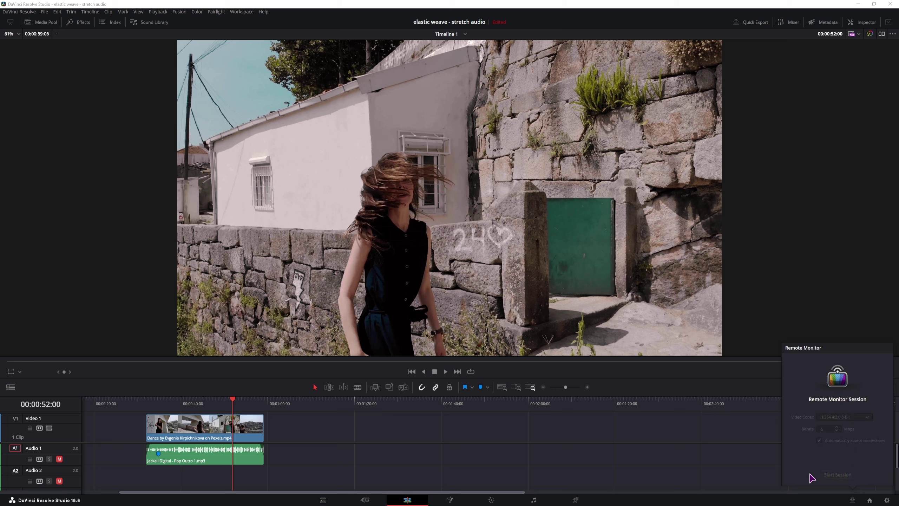
left_click(877, 378)
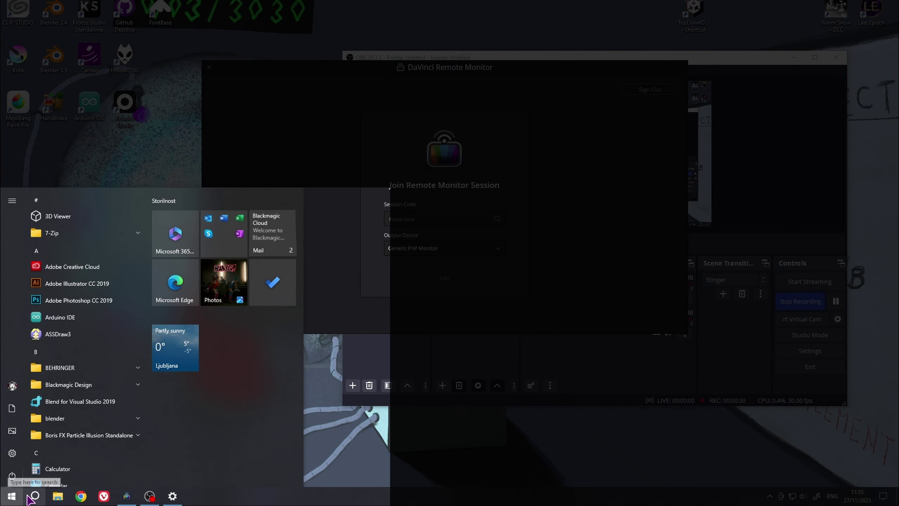
- Search Windows for 'monitor' to find DaVinci Remote Monitor
left_click(28, 496)
type("monitor")
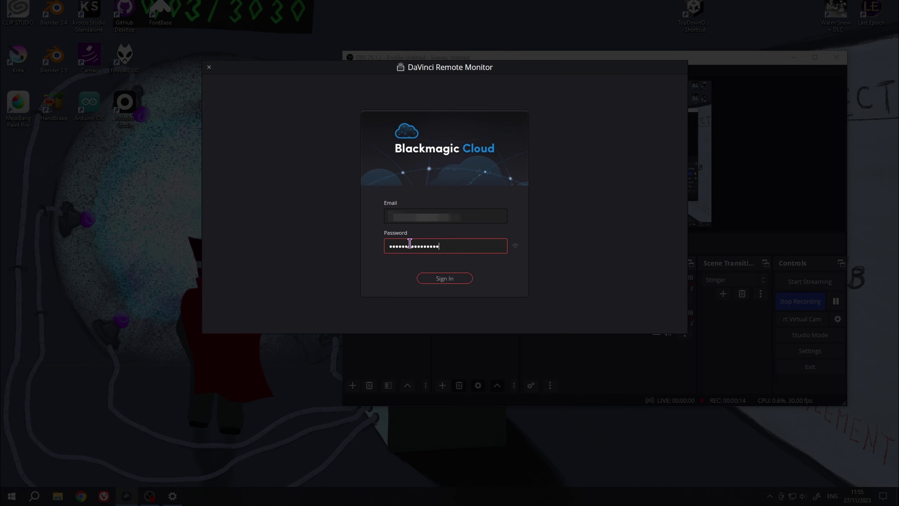
- Enter the password, sign in to Blackmagic Cloud, and confirm the Generic PnP Monitor output device
type("••")
left_click(449, 280)
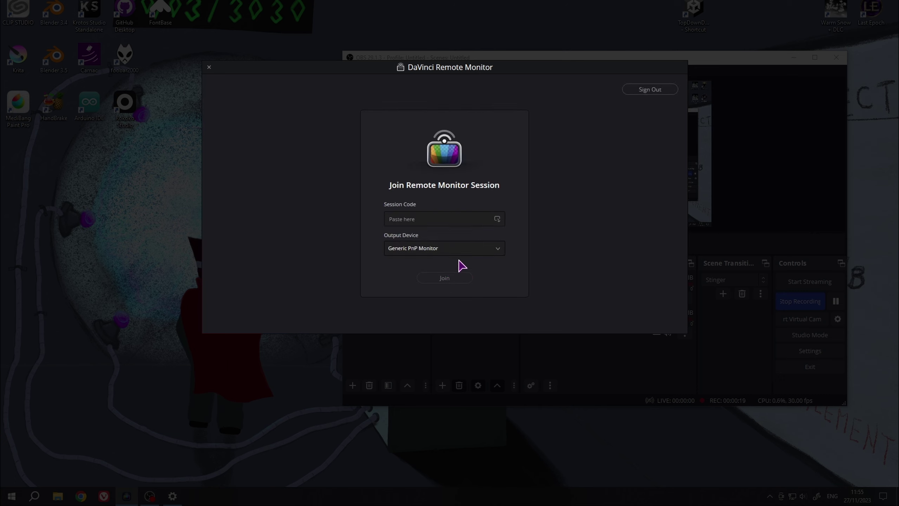
left_click(498, 248)
- Paste the session code, join the session, and allow Remote Monitor through the firewall
left_click(500, 253)
key("ctrl+v")
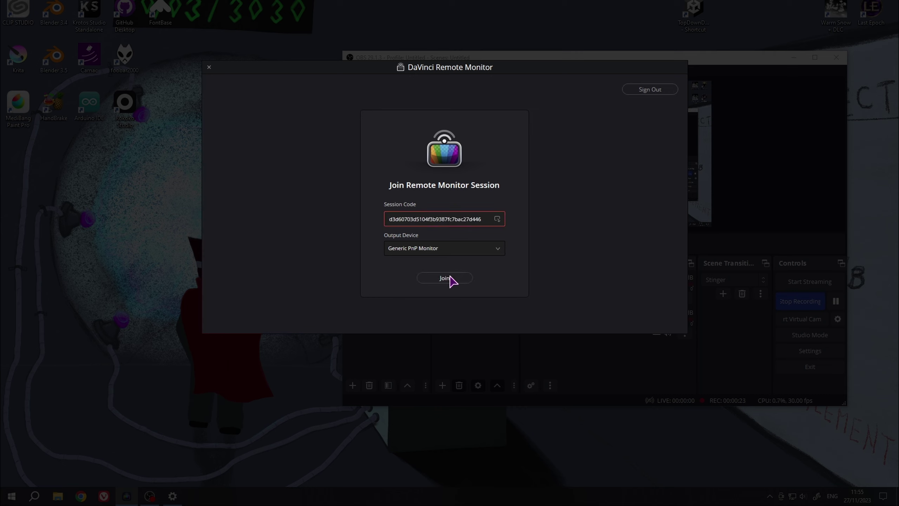
left_click(451, 278)
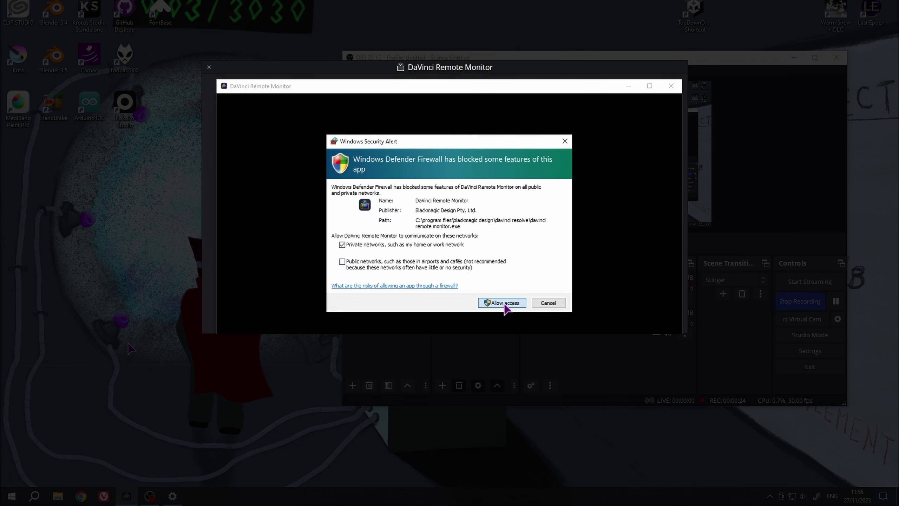
left_click(502, 303)
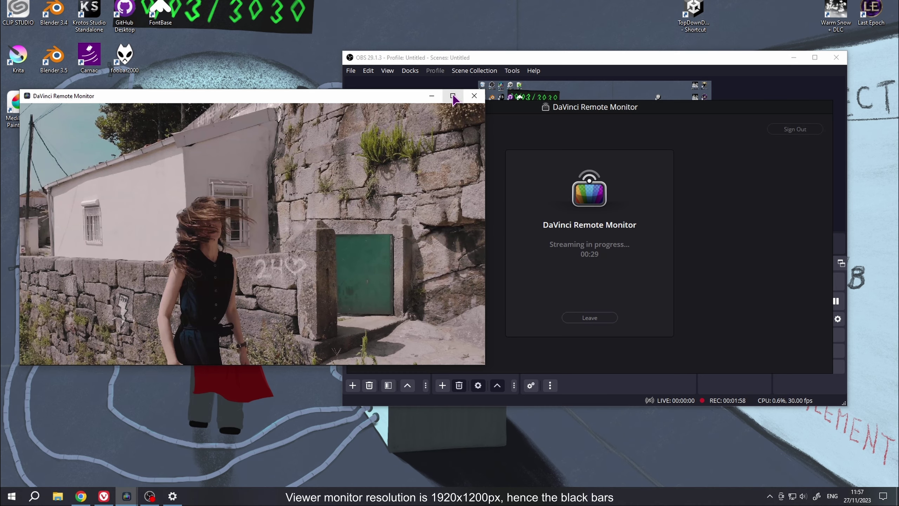
- Maximize the DaVinci Remote Monitor stream window to fill the second PC's screen
double_click(421, 195)
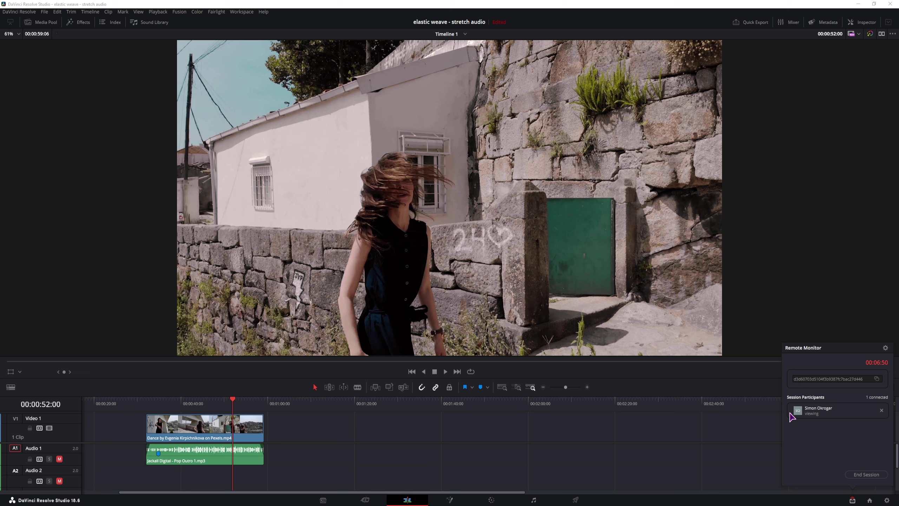
- Dismiss the Remote Monitor session popup by clicking on the viewer
left_click(787, 441)
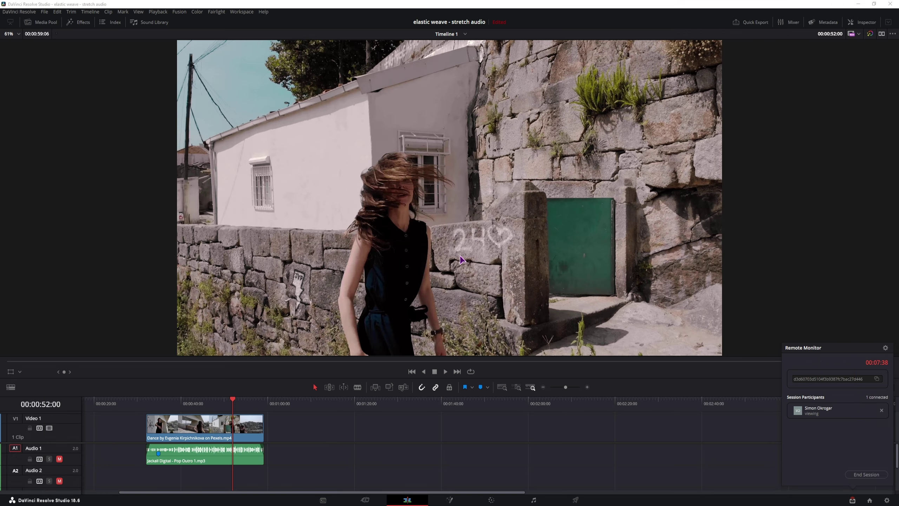
left_click(513, 204)
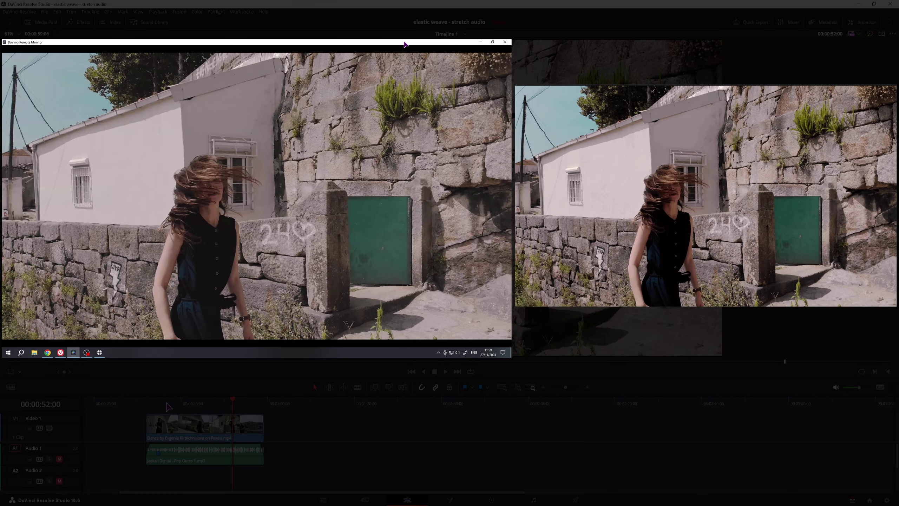
- Play the bridge footage from about 00:00:37, stop at 00:00:34:24, and reopen the Remote Monitor panel
left_click(167, 404)
key("space")
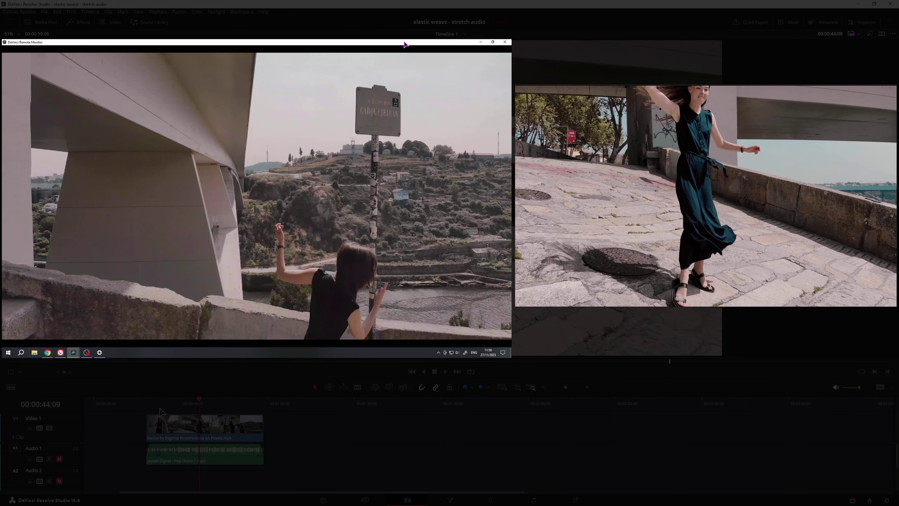
left_click(158, 403)
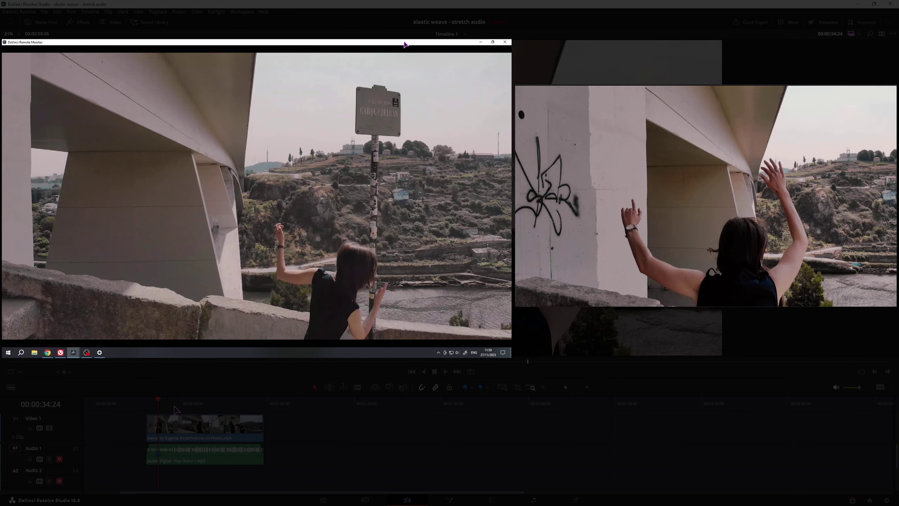
left_click(853, 499)
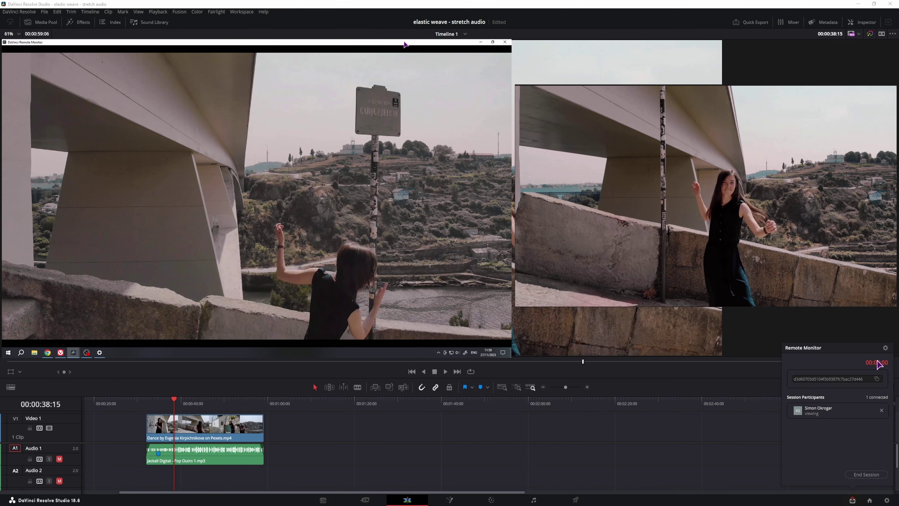
- Lower the Remote Monitor streaming bitrate from 5 to 3 Mbps, save it, and play from about 00:00:35
left_click(886, 347)
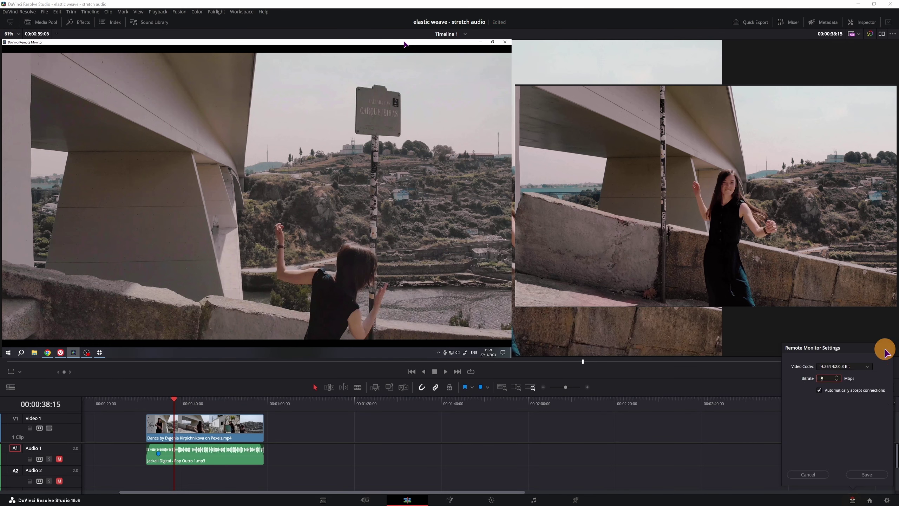
left_click(838, 380)
left_click(838, 380)
left_click(869, 474)
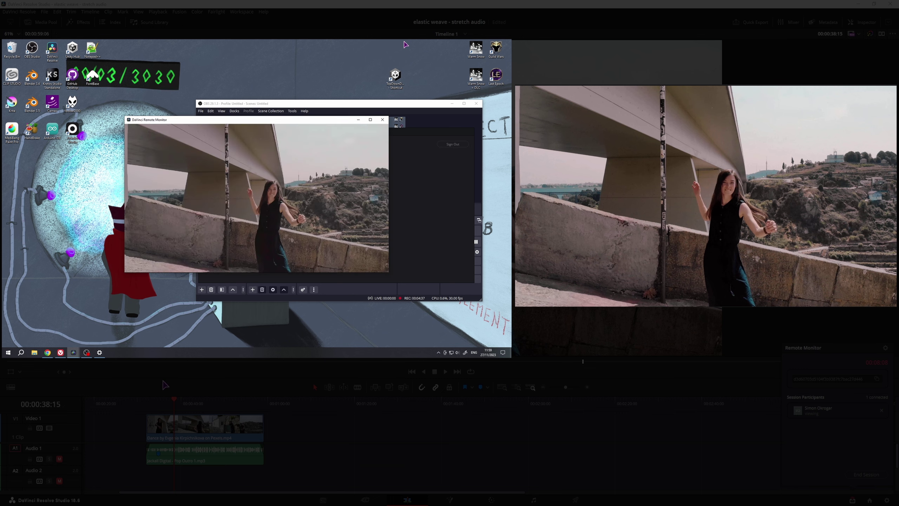
left_click(162, 406)
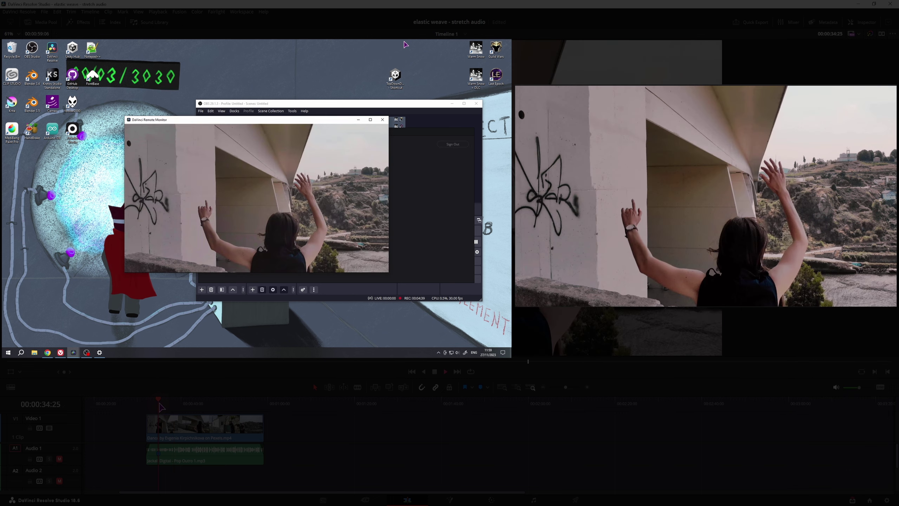
key("space")
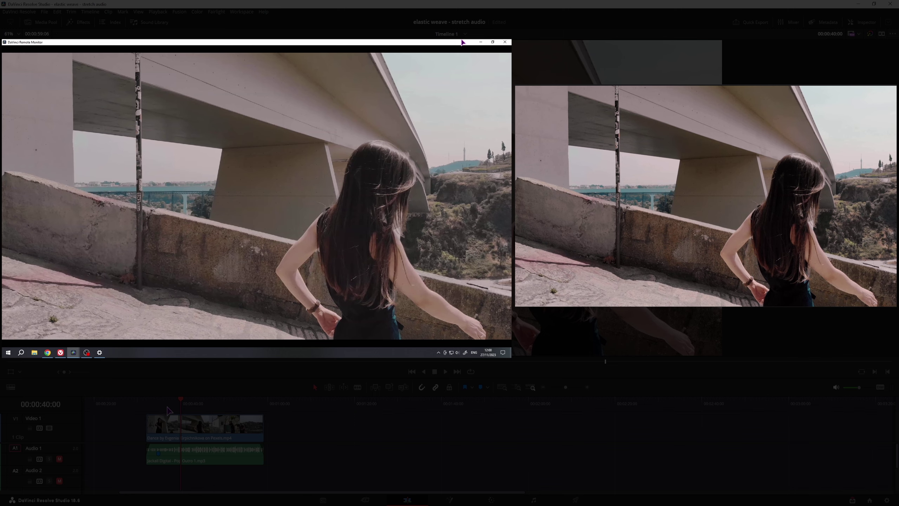
- Replay the bridge footage at the lower bitrate, jumping back to 00:00:36:26 and resuming
key("space")
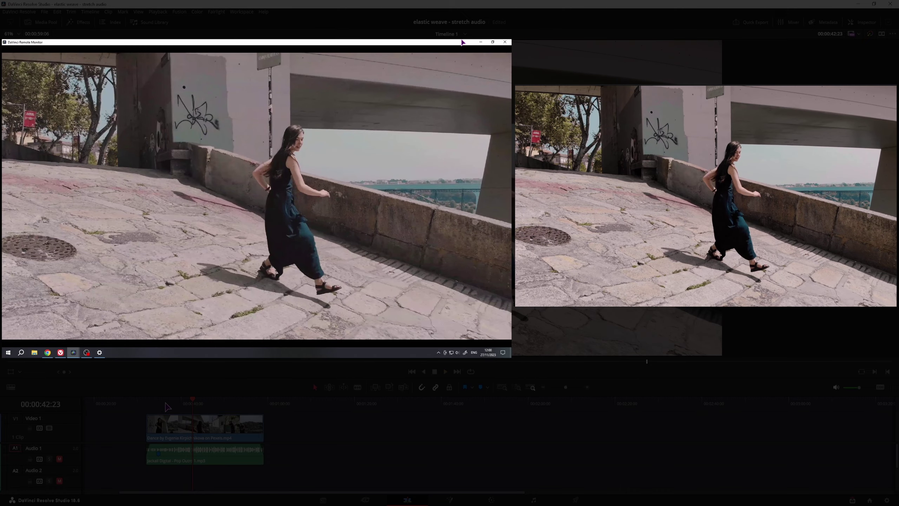
left_click(168, 406)
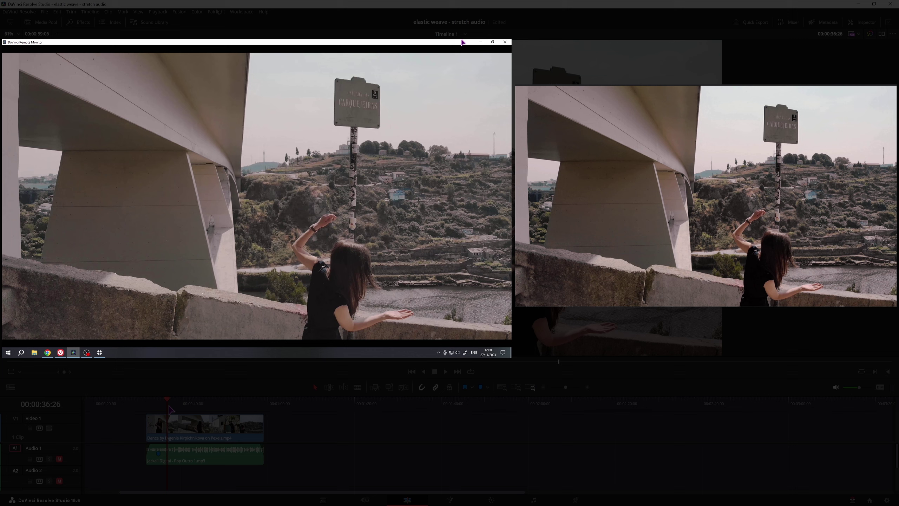
key("shift+6")
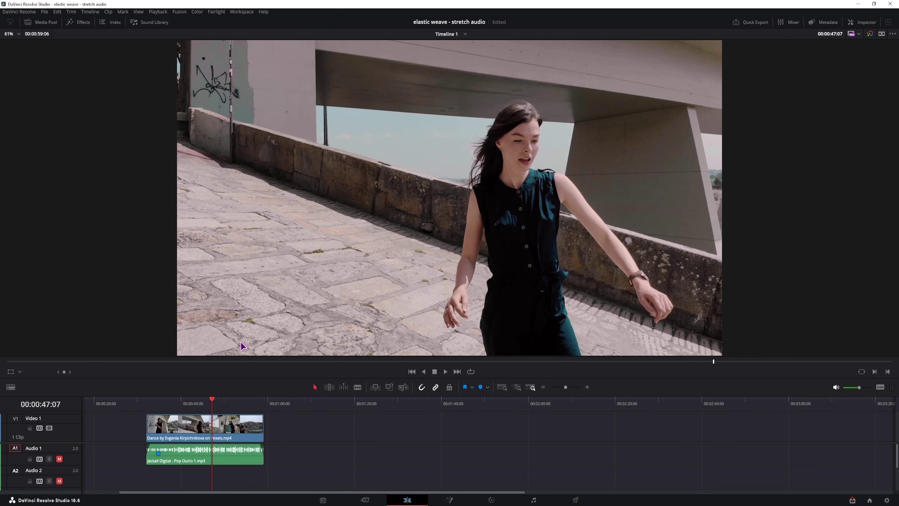
- Switch to the Color page with Shift+6 at 00:00:47:07
key("shift+6")
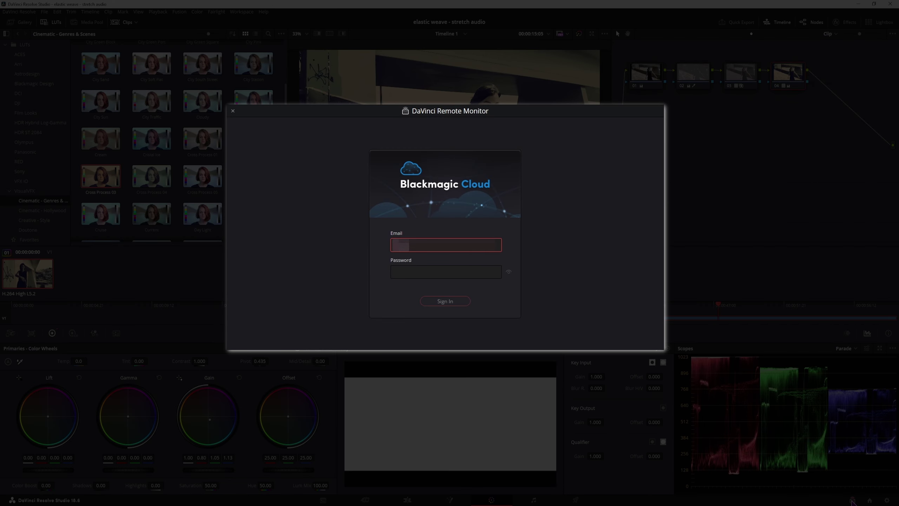
- Show the Remote Monitor session ID and viewer, then focus the sign-in Password field
left_click(852, 499)
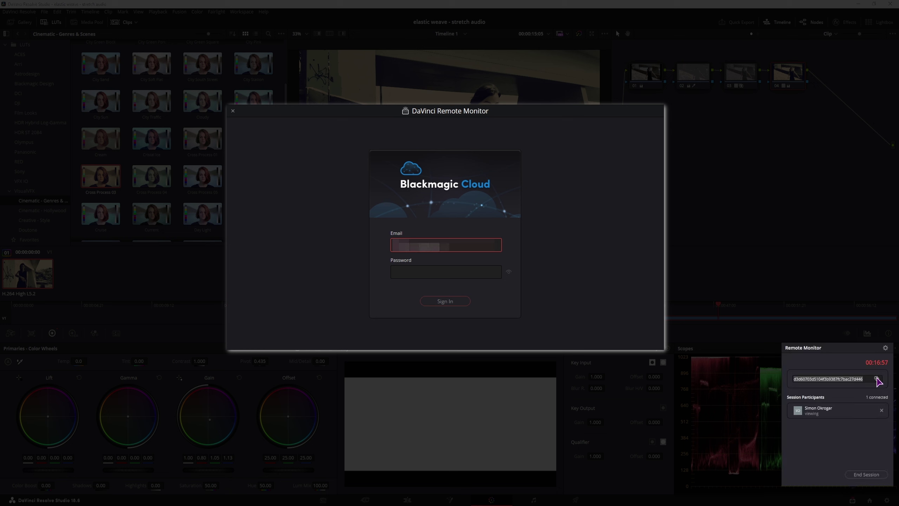
left_click(413, 270)
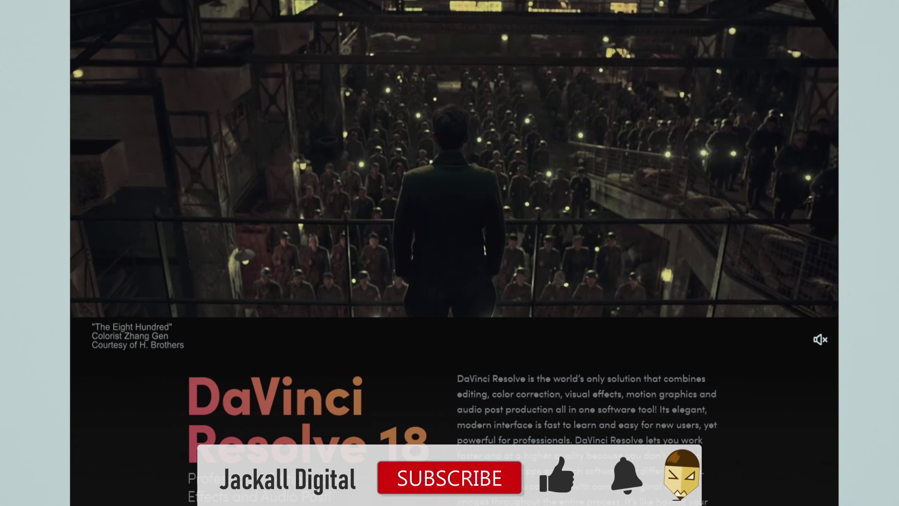